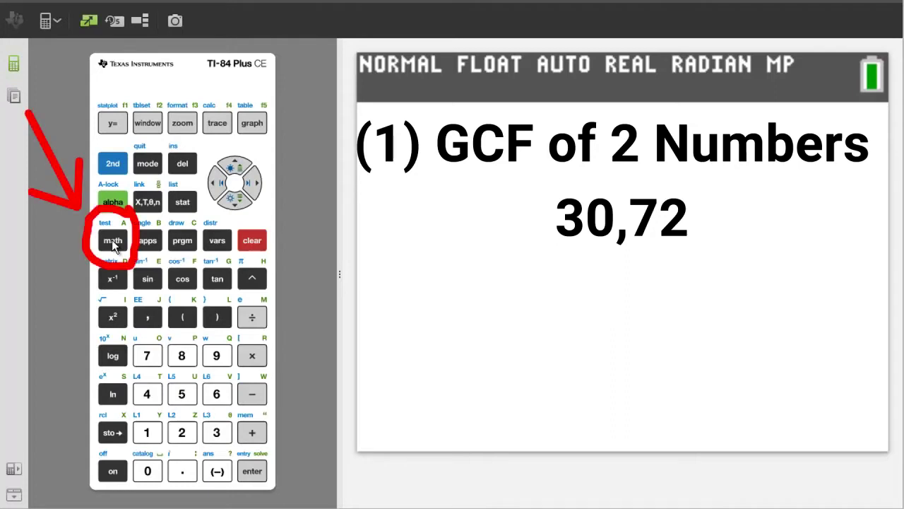
Calculate the greatest common factor of 30 and 72 using the built-in gcd function
left_click(112, 240)
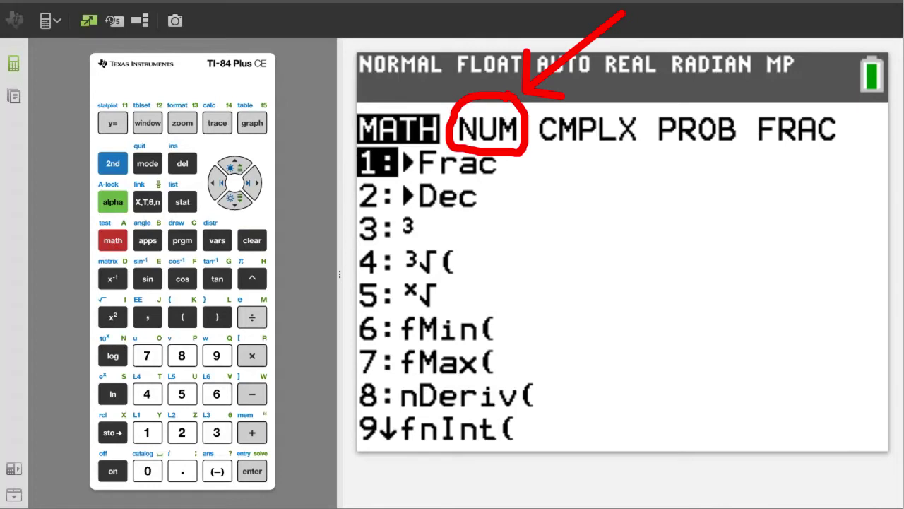
left_click(255, 185)
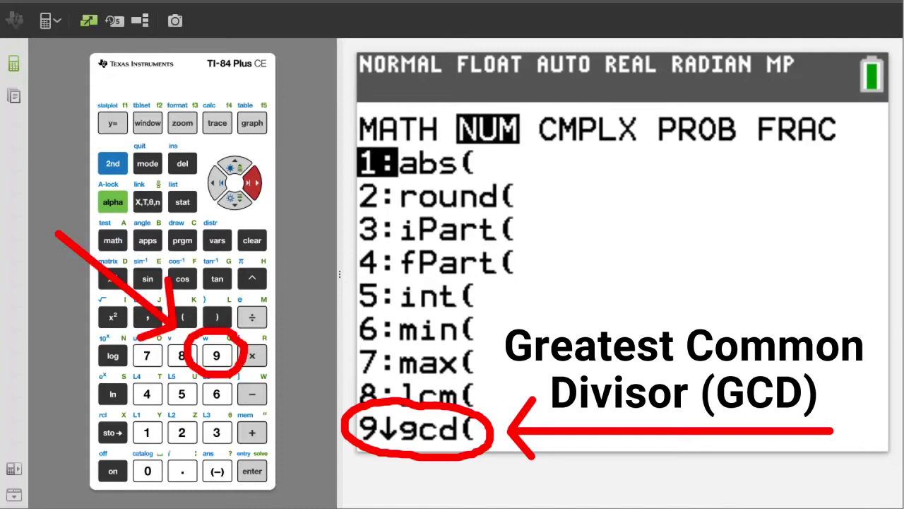
left_click(217, 356)
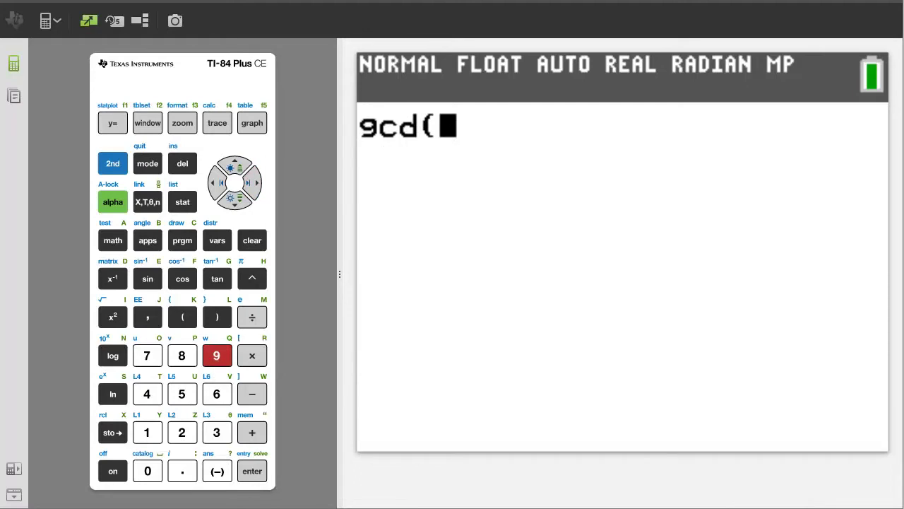
left_click(216, 432)
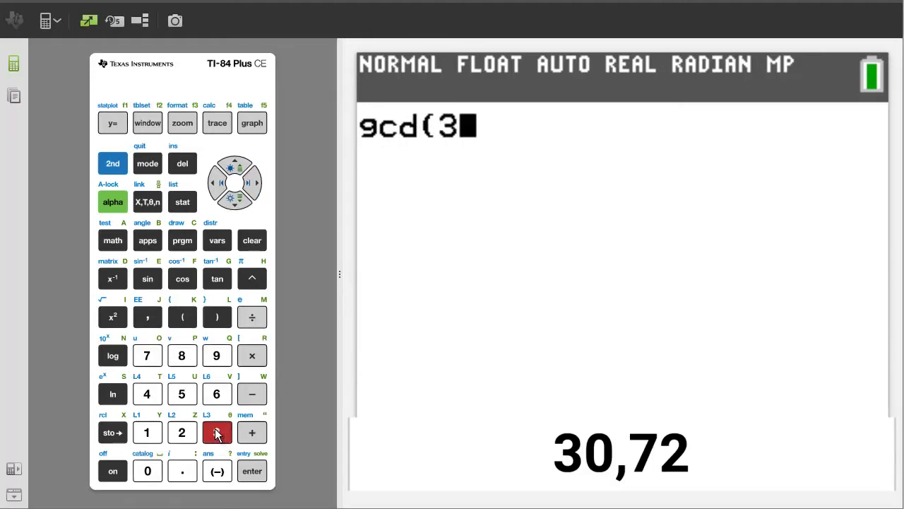
left_click(150, 471)
left_click(151, 316)
left_click(147, 357)
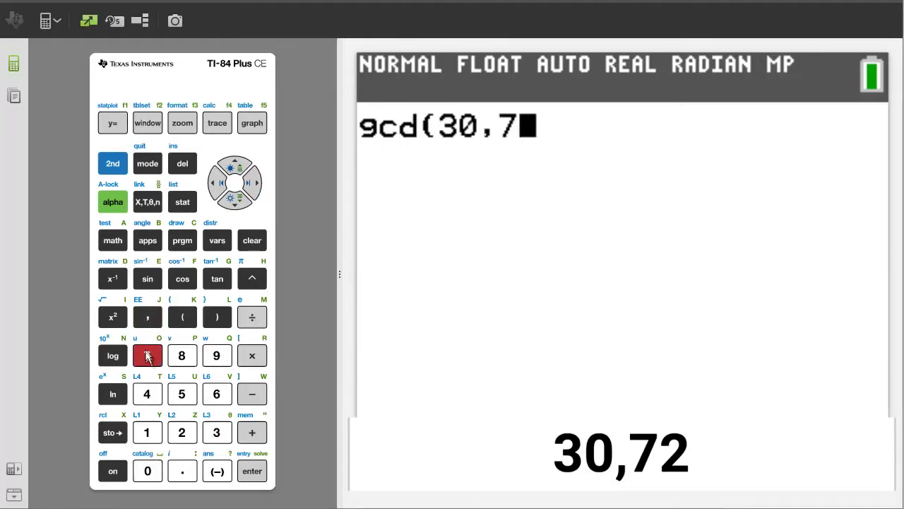
left_click(182, 431)
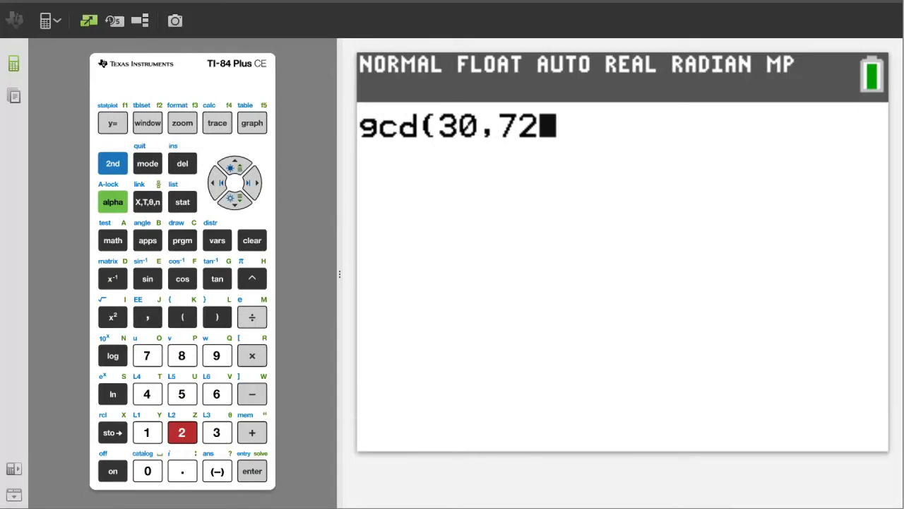
left_click(252, 471)
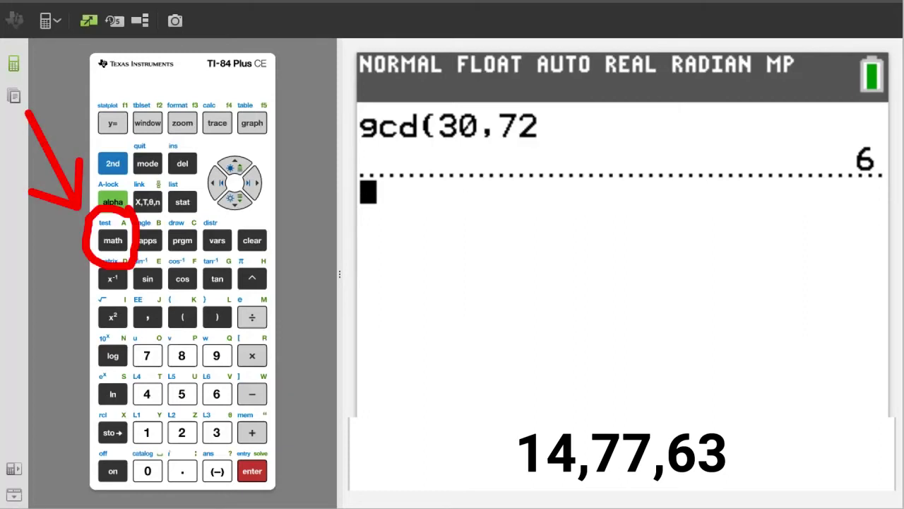
Try to evaluate gcd(14,77,63) with all three numbers in a single gcd function, and return to the home screen
left_click(111, 241)
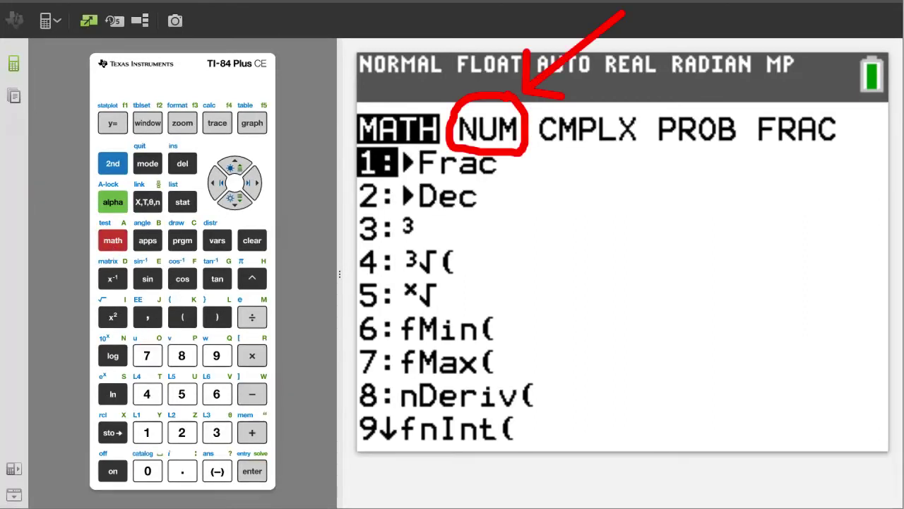
left_click(253, 183)
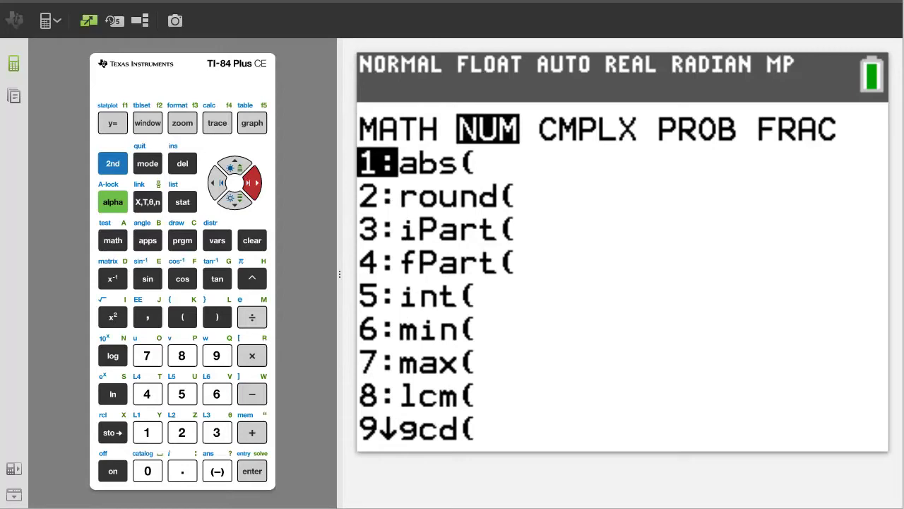
left_click(216, 355)
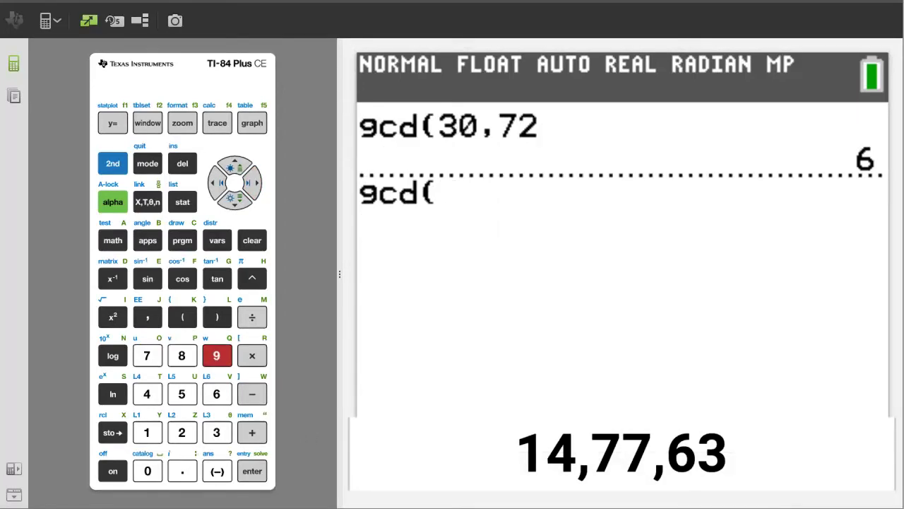
left_click(147, 433)
left_click(148, 394)
left_click(151, 318)
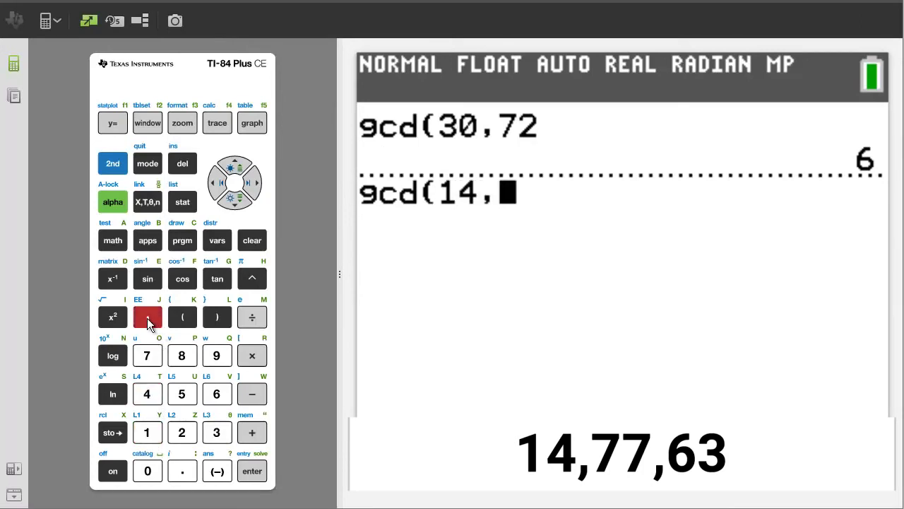
left_click(156, 357)
left_click(154, 356)
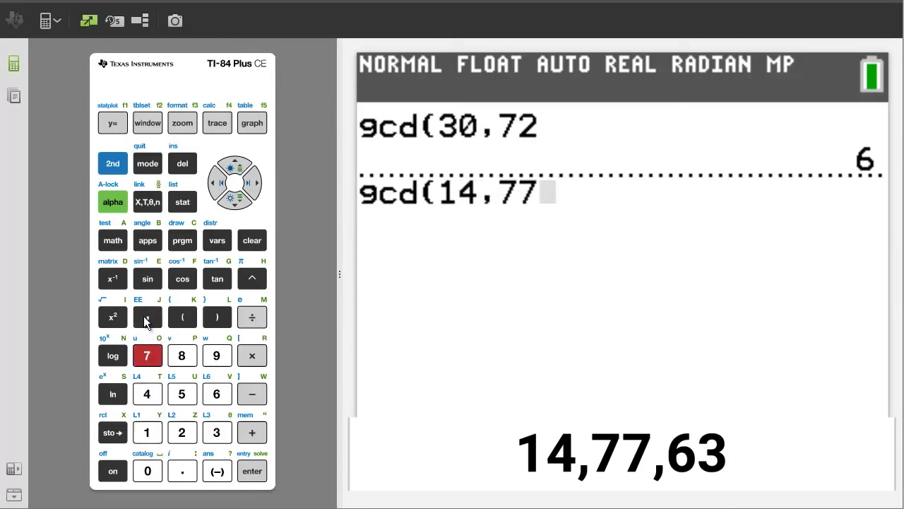
left_click(146, 319)
left_click(215, 400)
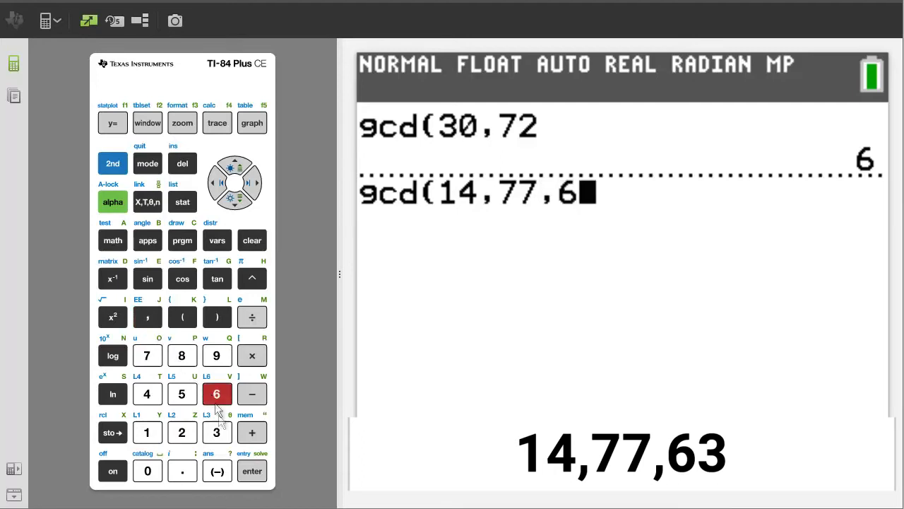
left_click(218, 433)
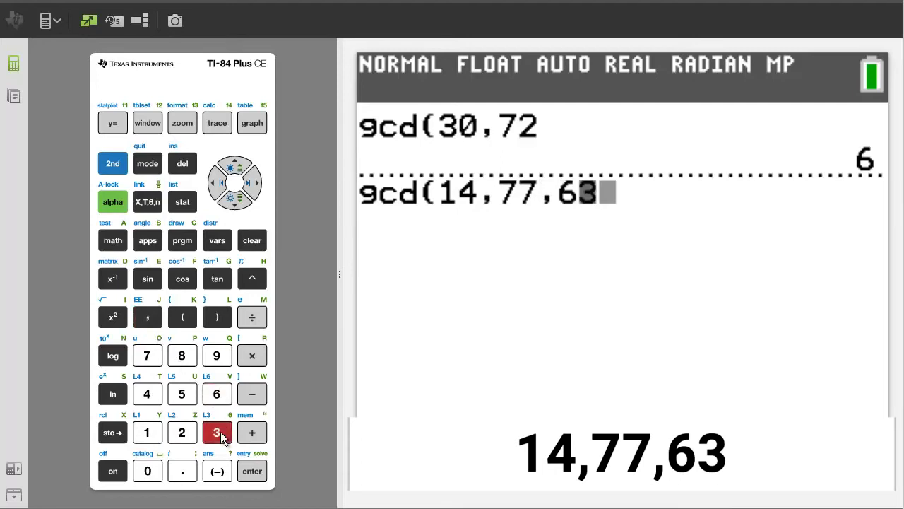
left_click(218, 318)
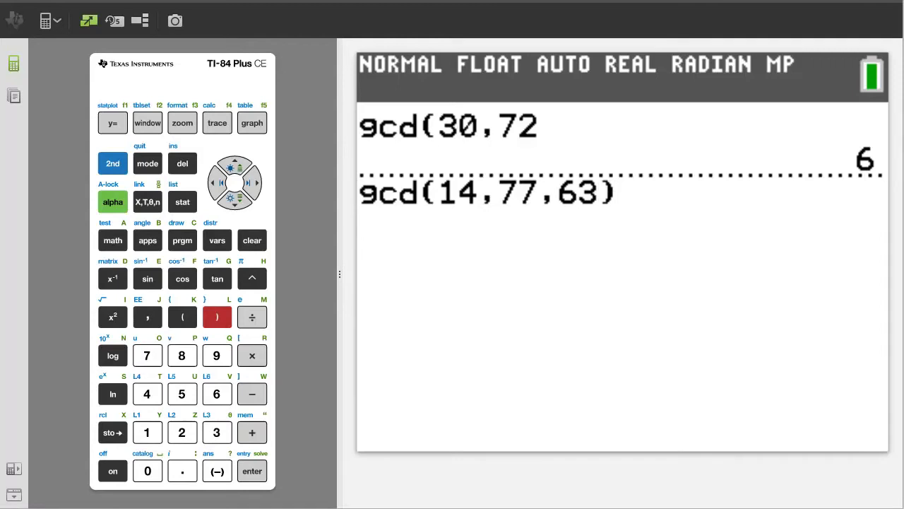
left_click(252, 471)
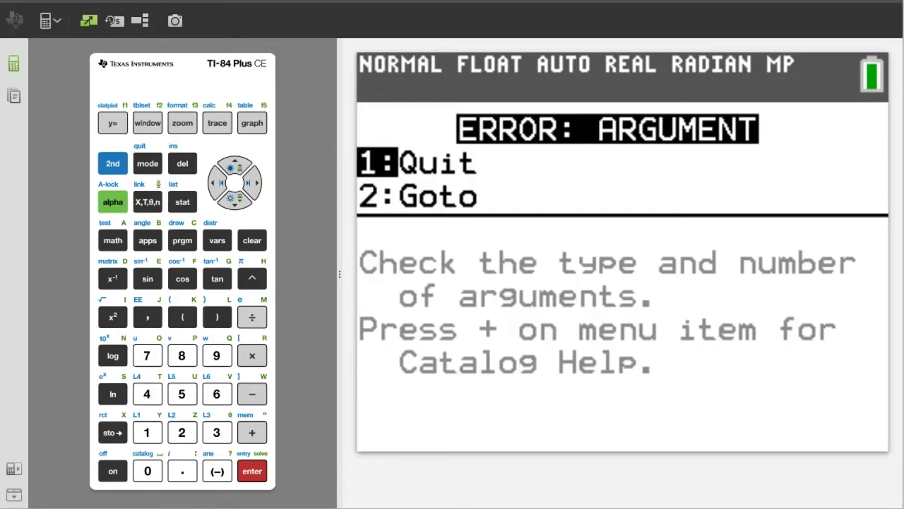
left_click(154, 434)
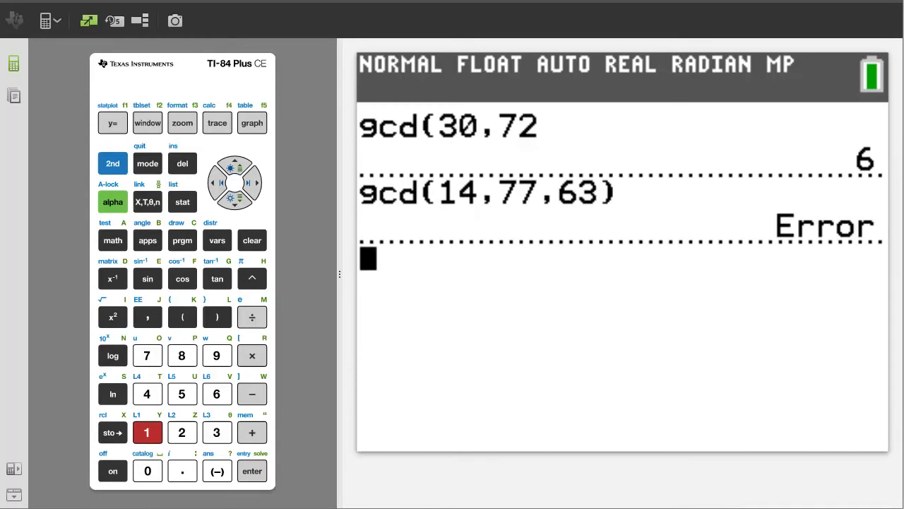
Start a nested expression on the home screen by inserting one gcd function inside another
left_click(113, 242)
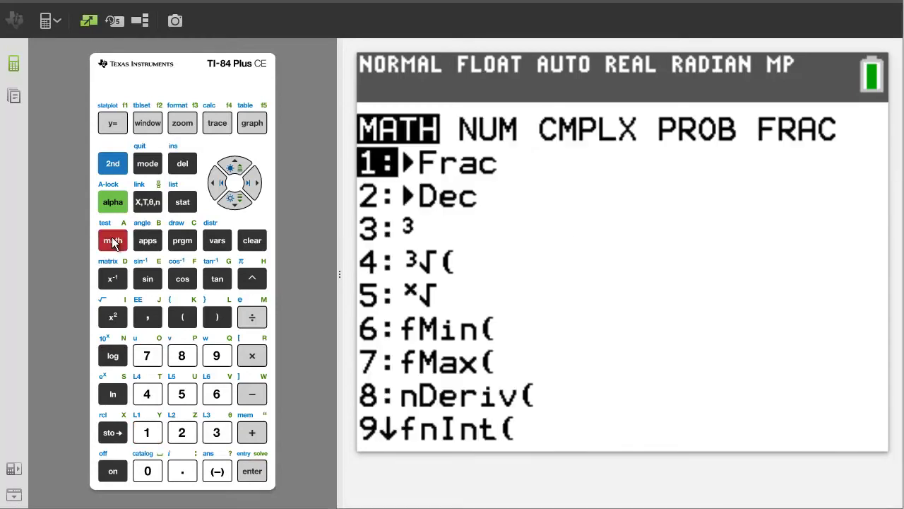
left_click(254, 186)
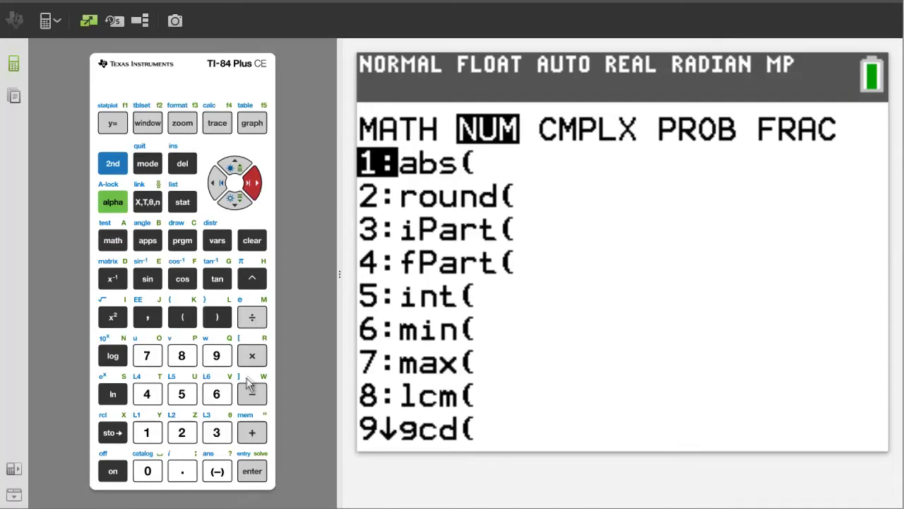
left_click(216, 355)
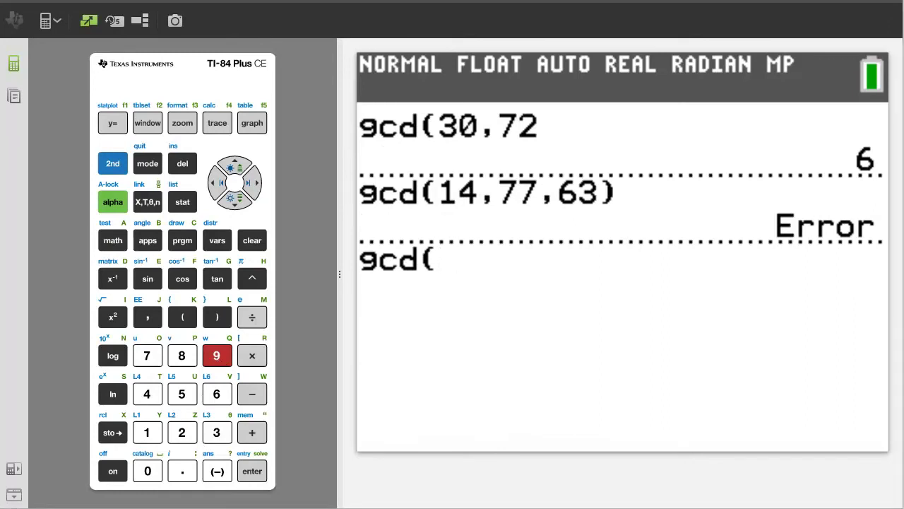
left_click(105, 243)
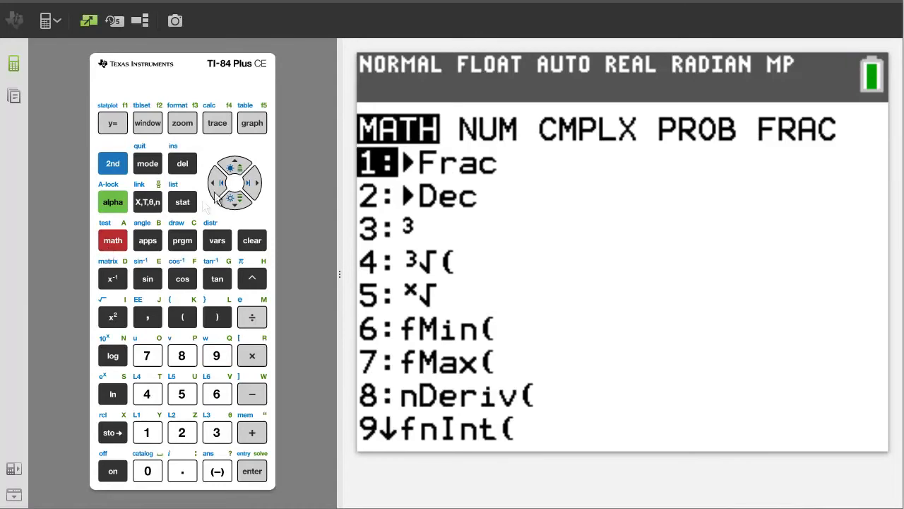
left_click(255, 183)
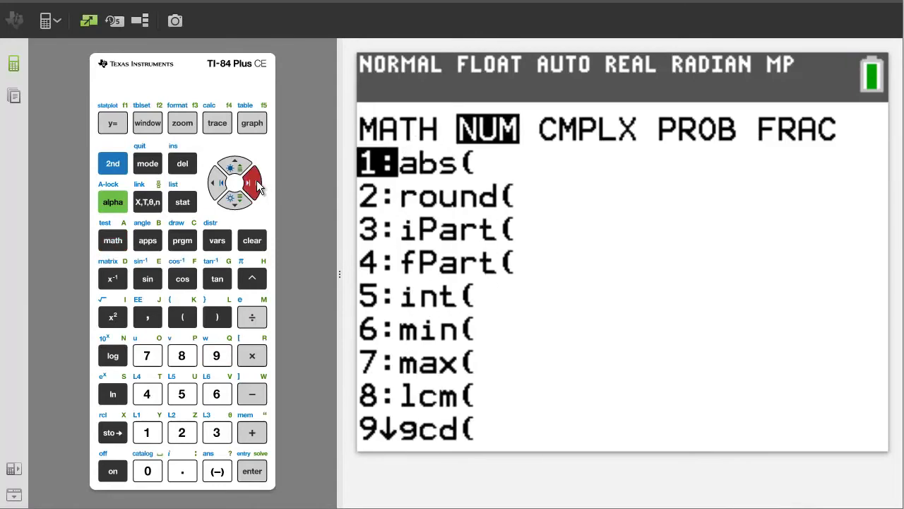
left_click(216, 356)
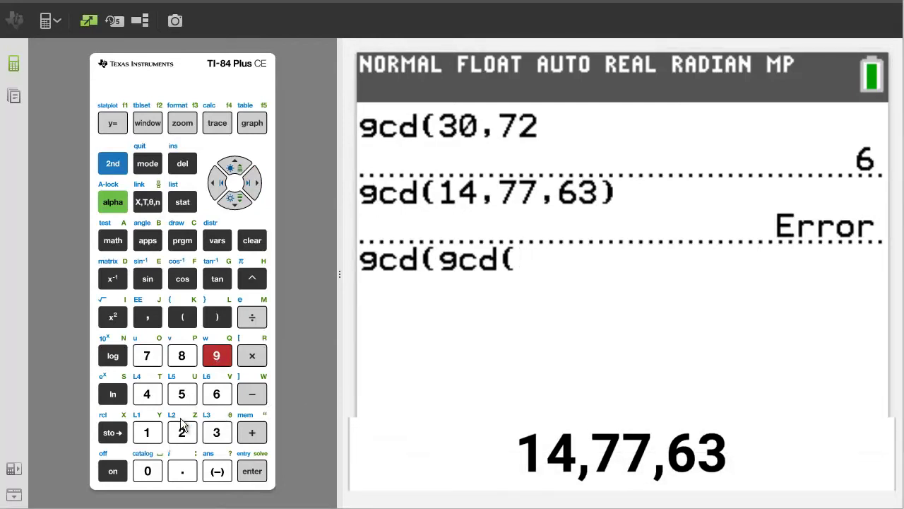
Enter 14 and 77 as the inner gcd function's arguments and close its parenthesis
left_click(147, 433)
left_click(153, 394)
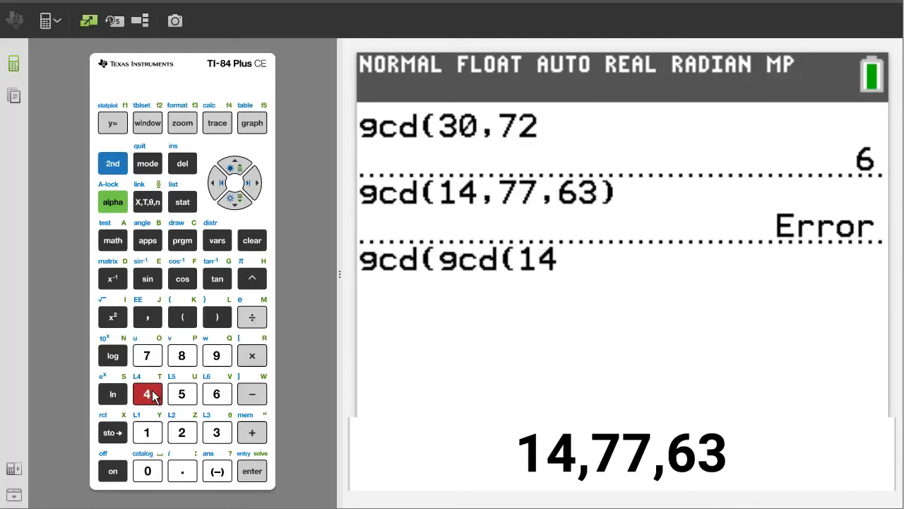
left_click(147, 318)
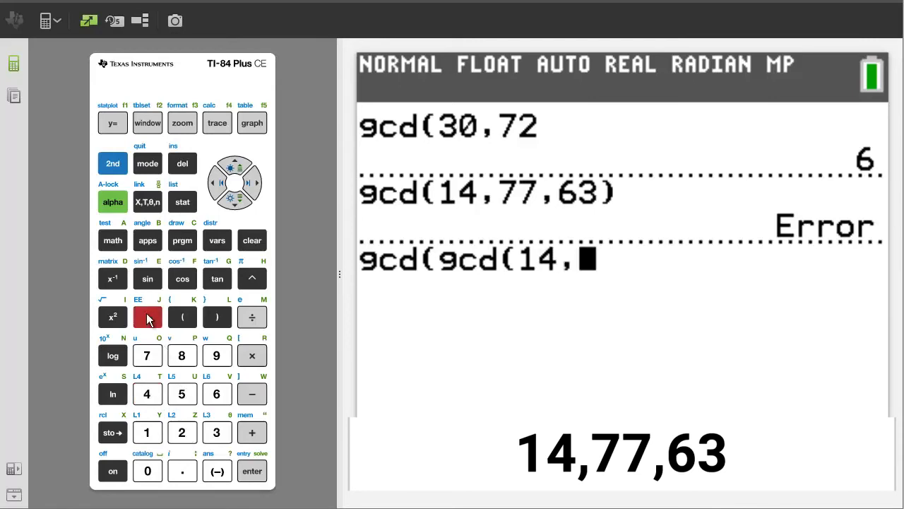
left_click(149, 356)
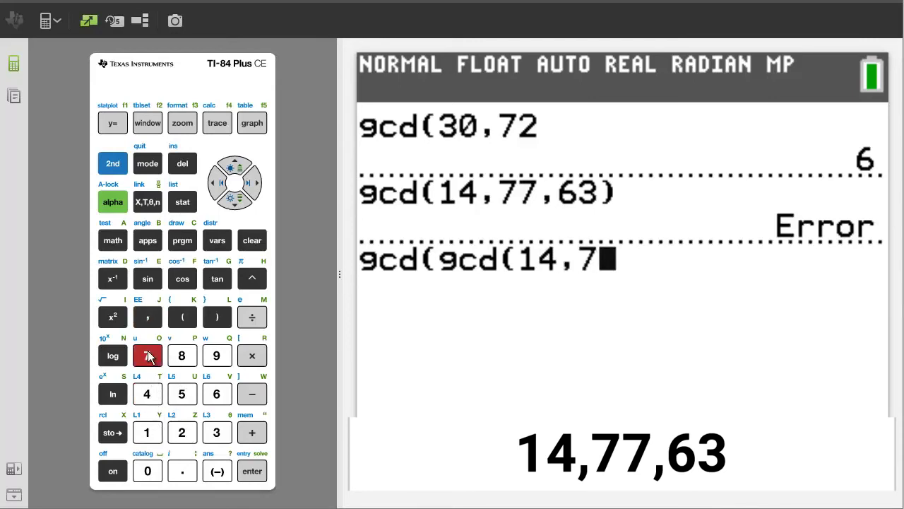
left_click(149, 356)
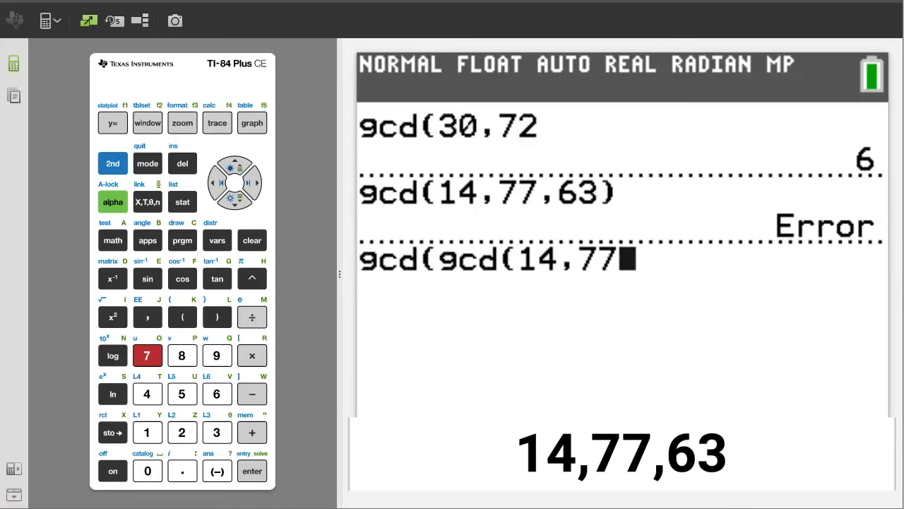
left_click(221, 318)
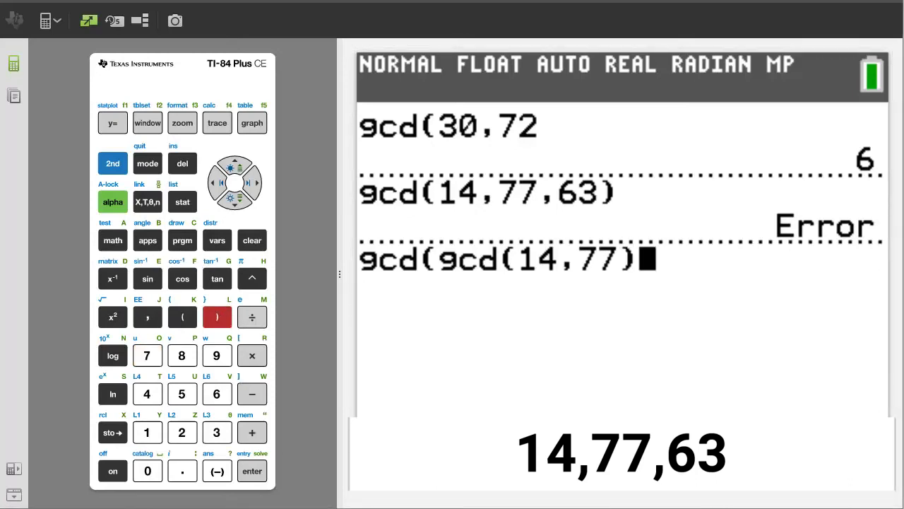
Add 63 as the outer gcd function's second argument, close the expression and evaluate it
left_click(149, 319)
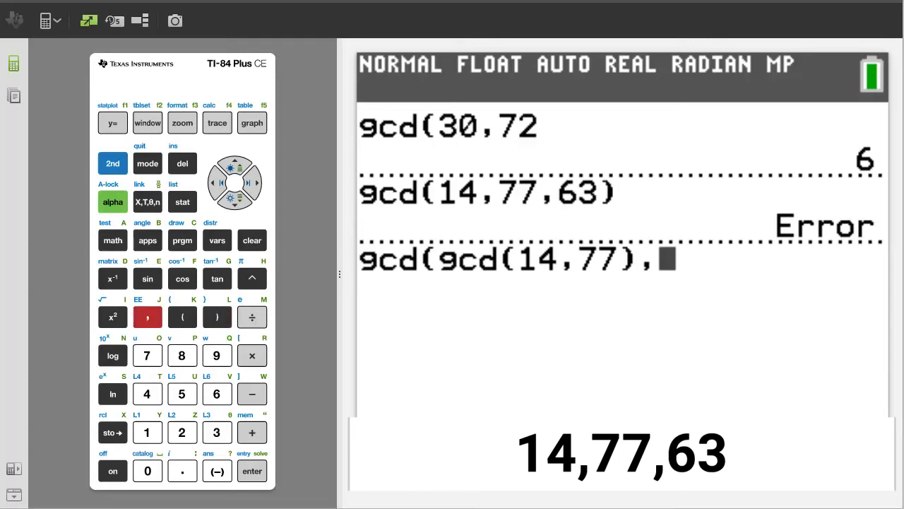
left_click(217, 393)
left_click(216, 431)
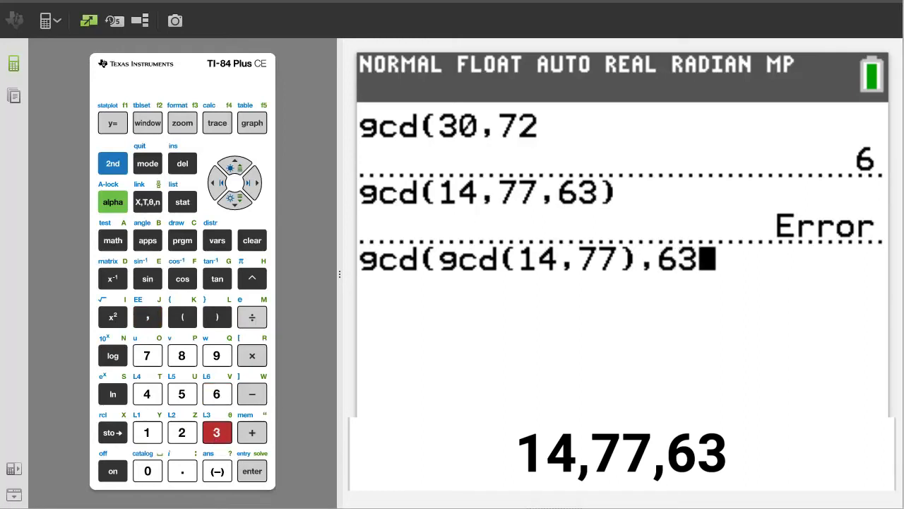
left_click(218, 317)
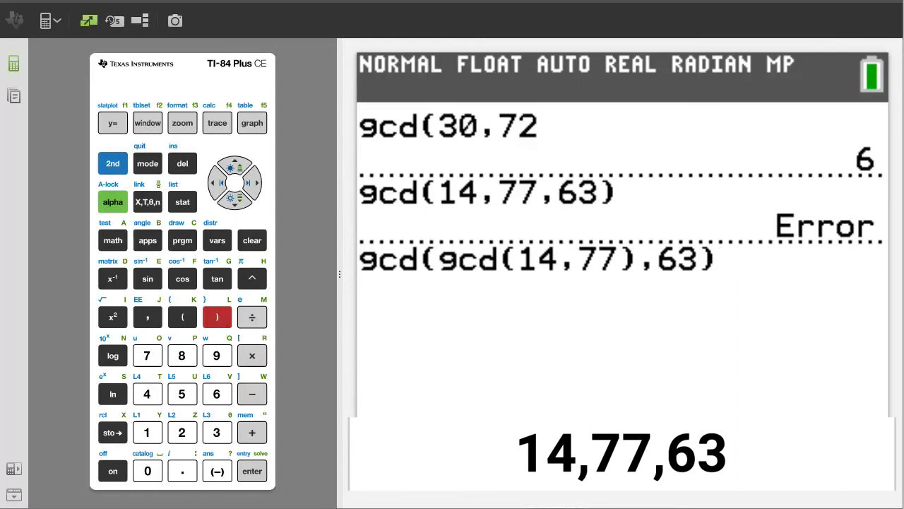
left_click(251, 472)
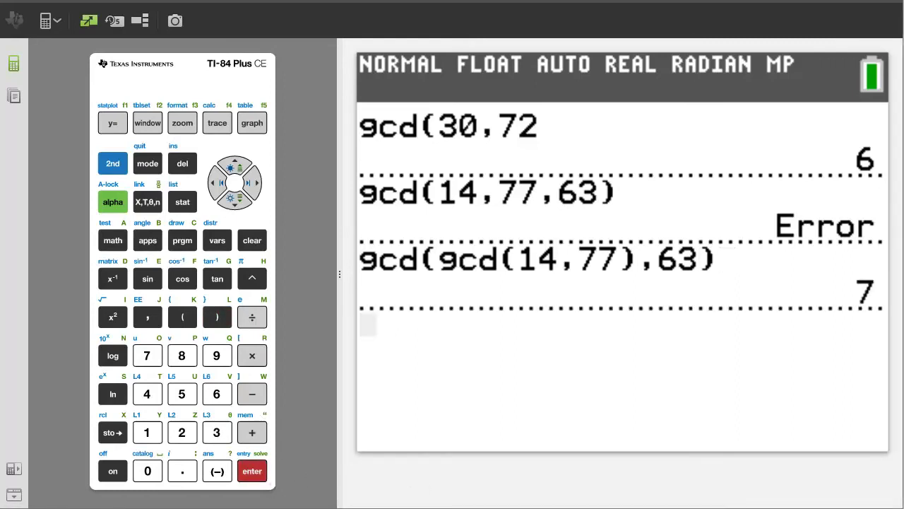
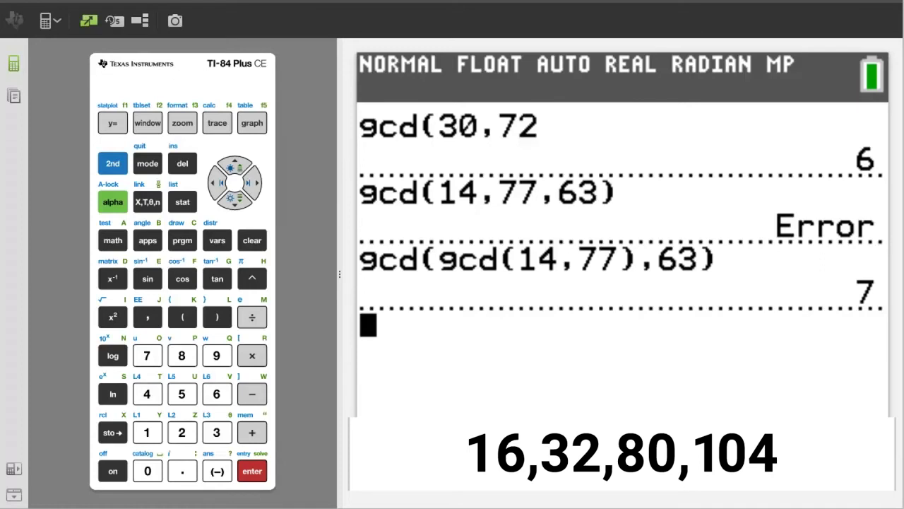
Start a new nested expression on the home screen with a gcd function as the first argument of another gcd
left_click(113, 240)
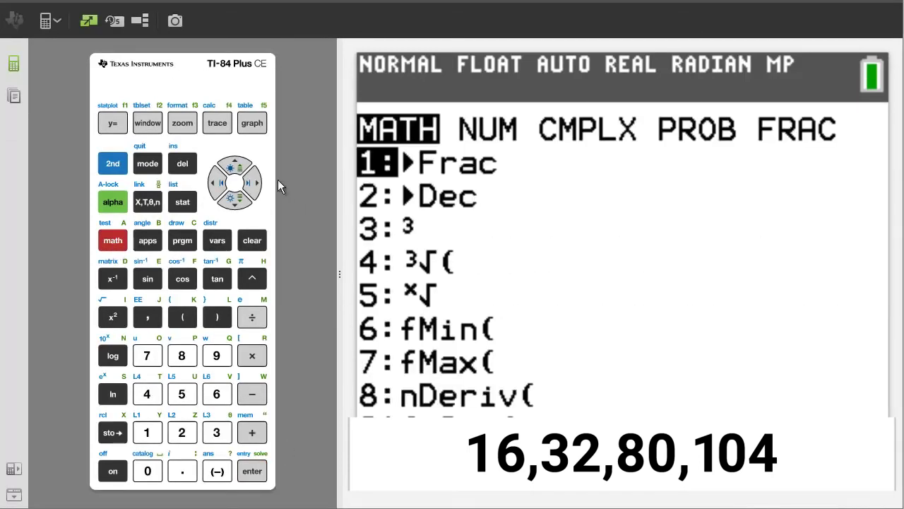
left_click(253, 185)
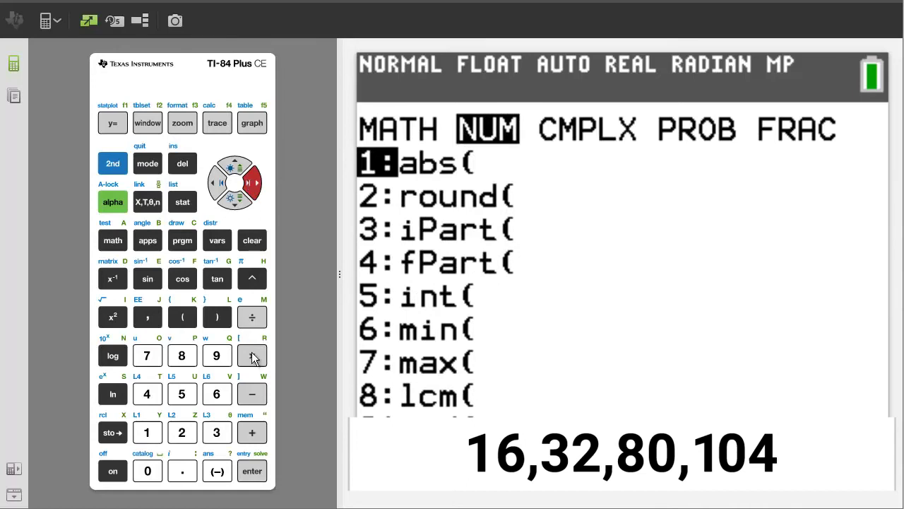
left_click(216, 356)
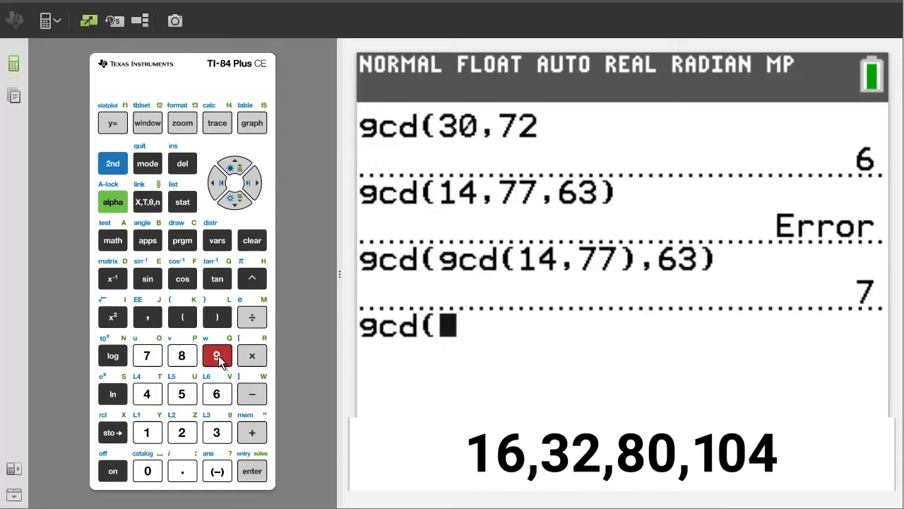
left_click(113, 241)
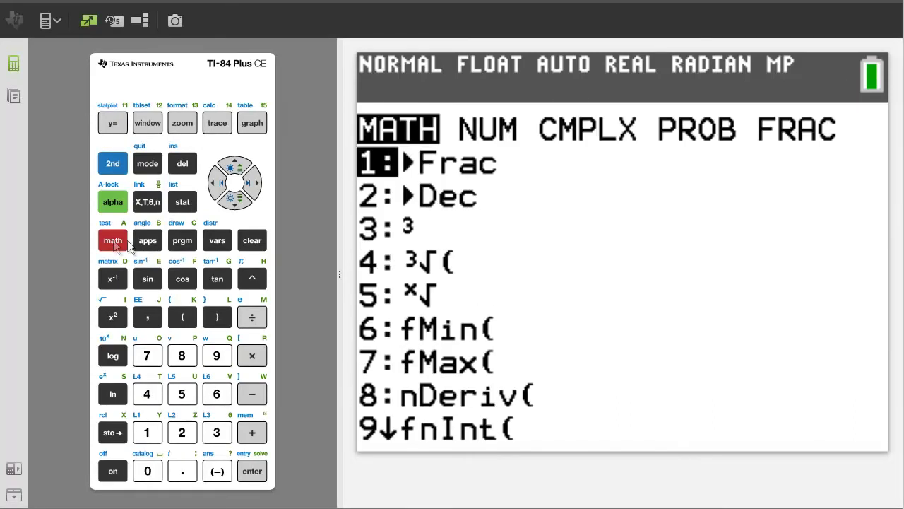
left_click(252, 184)
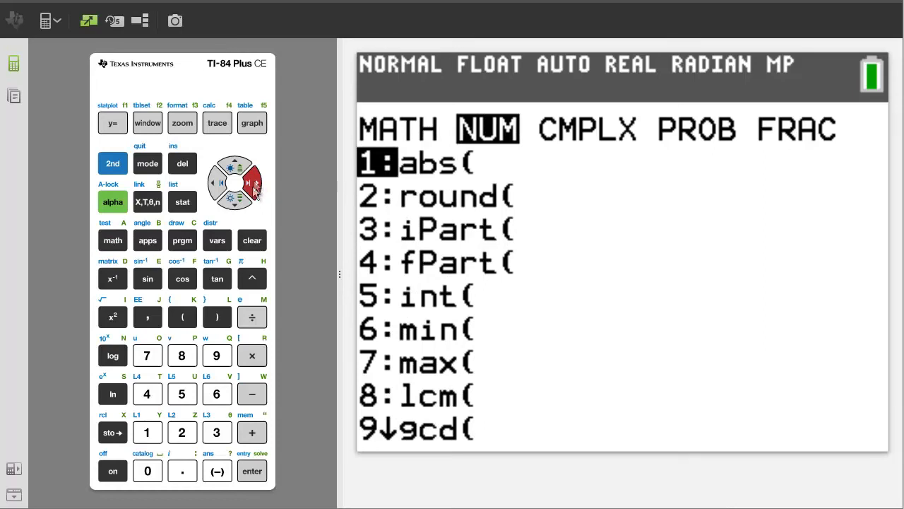
left_click(217, 356)
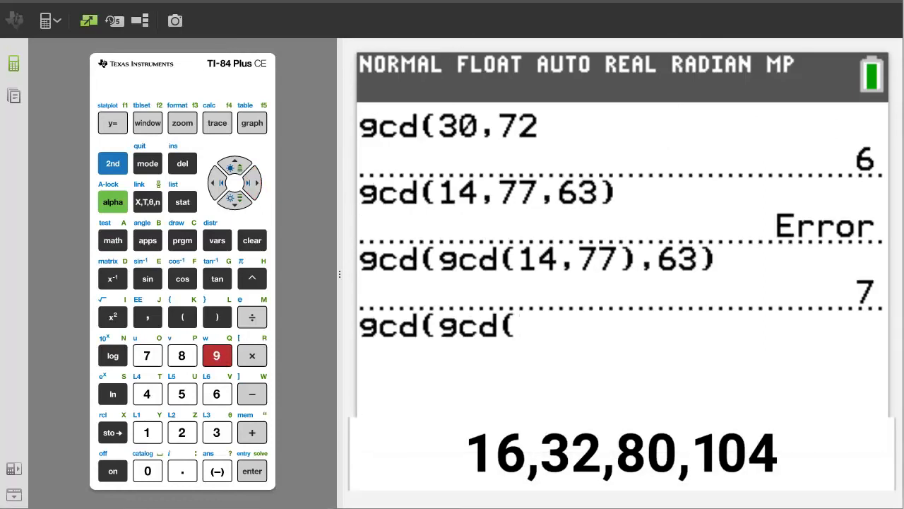
Enter 16 and 32 as the inner gcd function's arguments and close its parenthesis
left_click(148, 434)
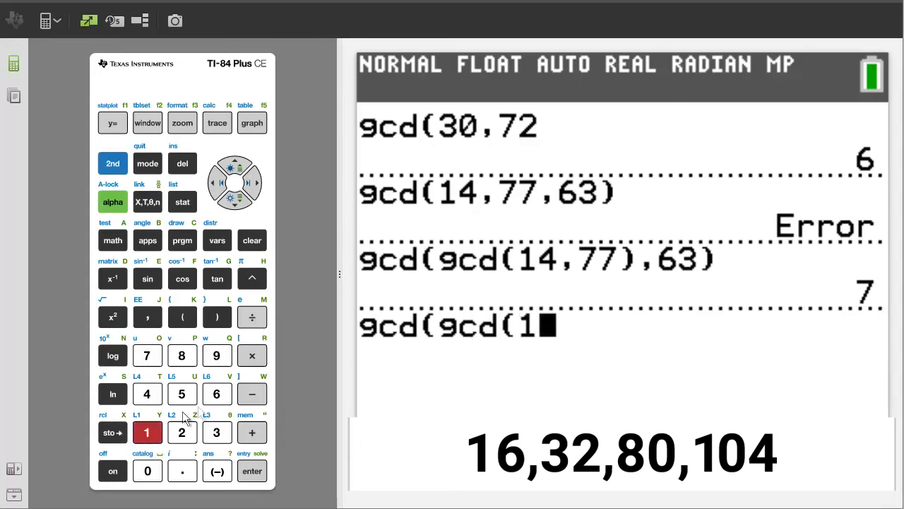
left_click(217, 394)
left_click(148, 318)
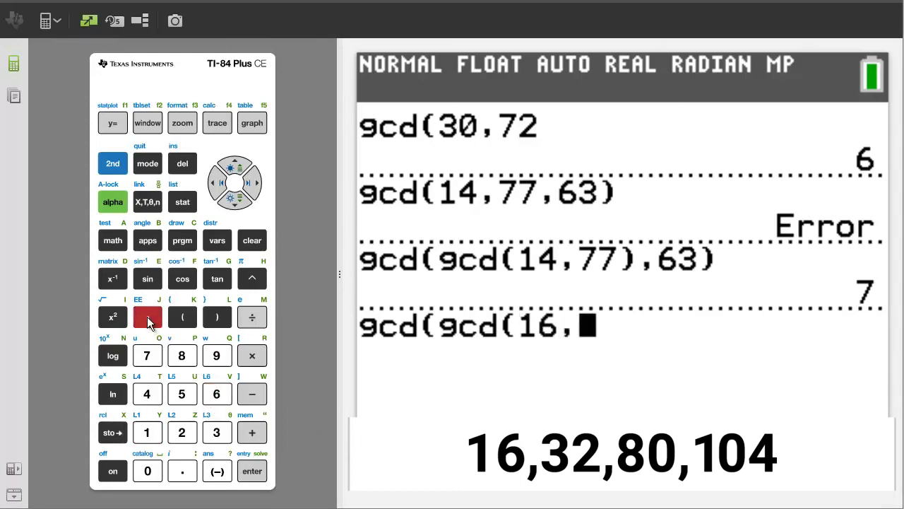
left_click(216, 434)
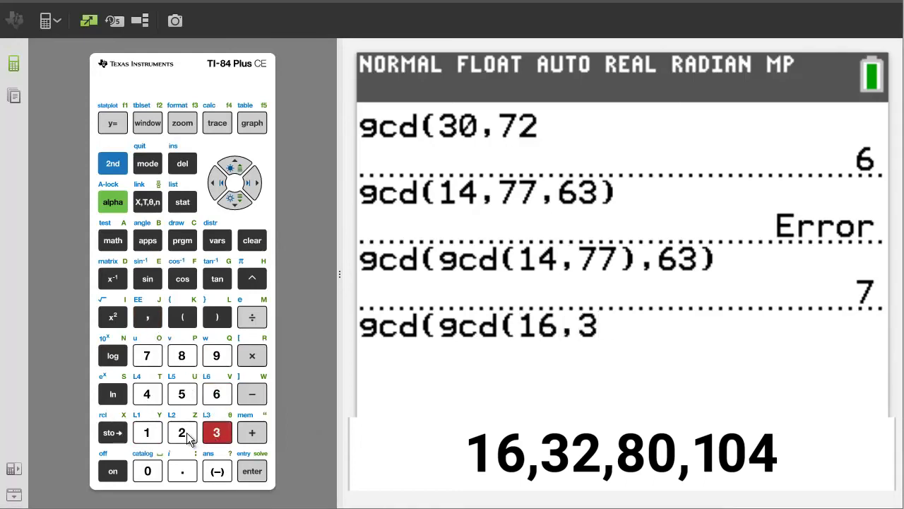
left_click(181, 433)
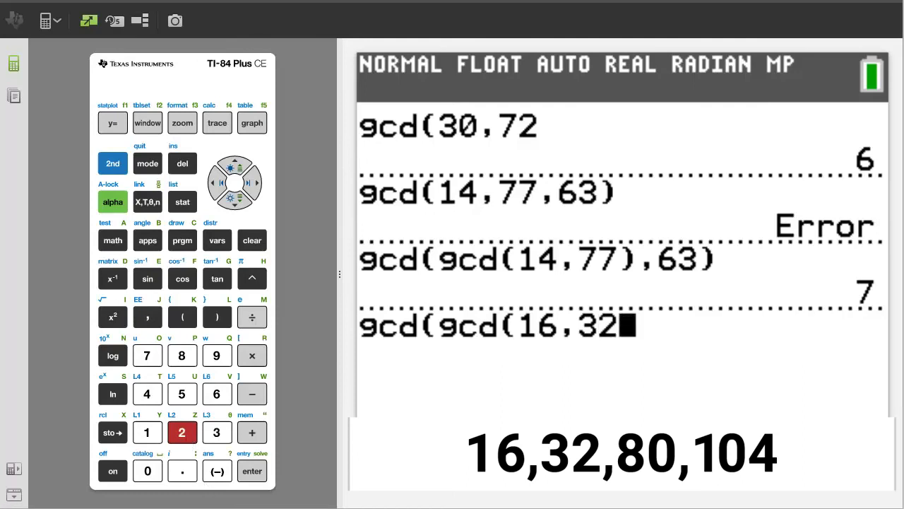
left_click(217, 316)
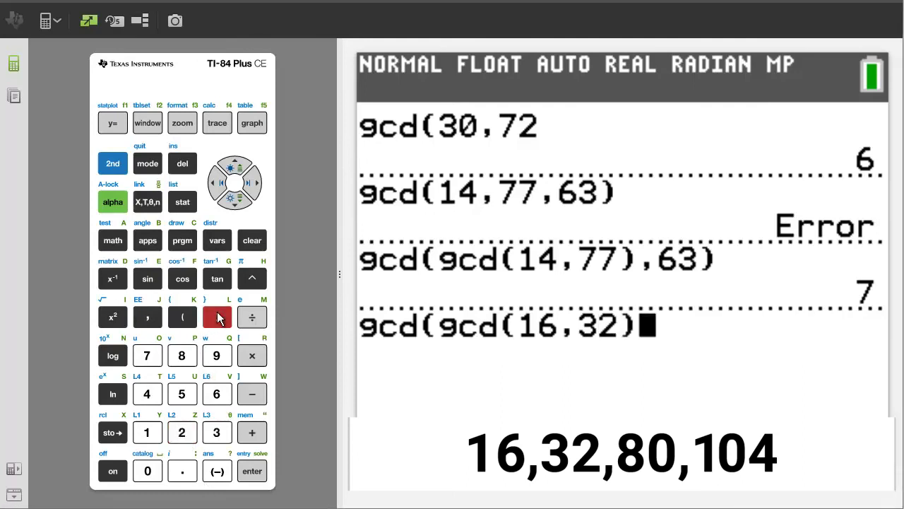
Insert another gcd function as the outer gcd's second argument, separated by a comma
left_click(147, 317)
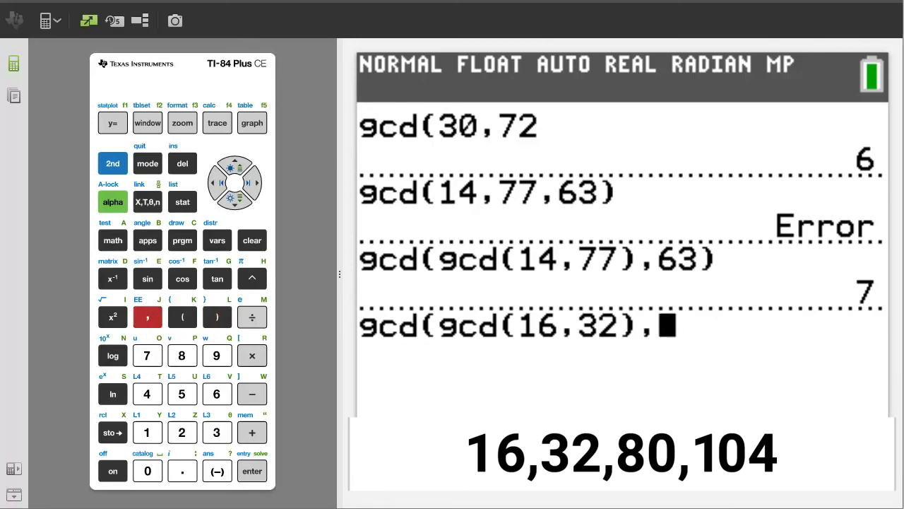
left_click(113, 241)
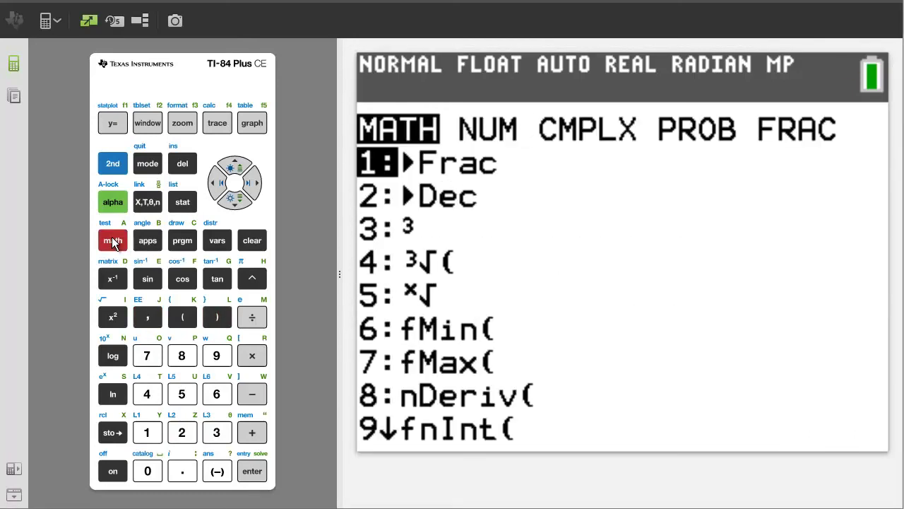
left_click(255, 184)
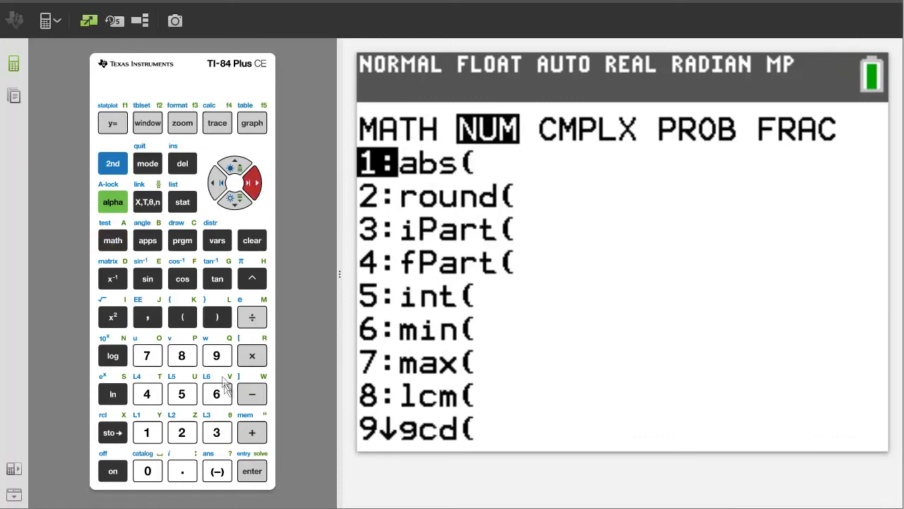
left_click(216, 356)
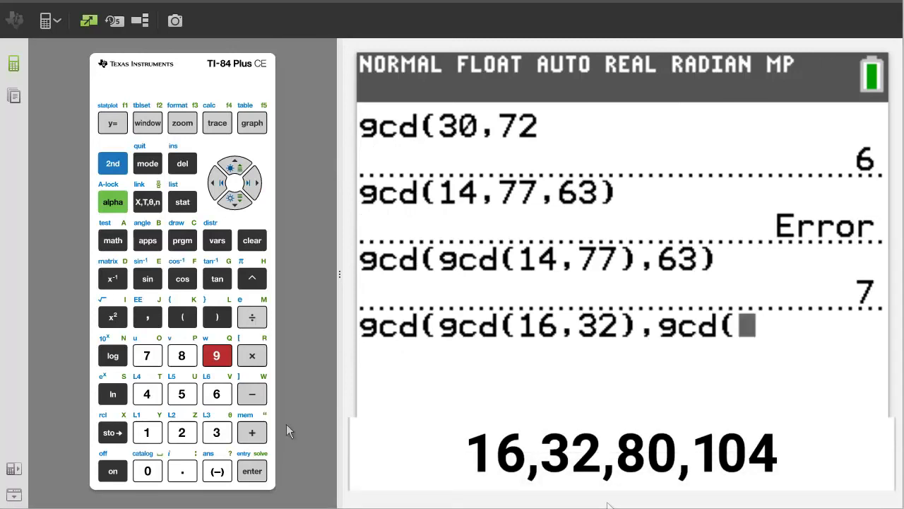
Enter 80 and 104 as the arguments of the second inner gcd function
left_click(185, 359)
left_click(147, 470)
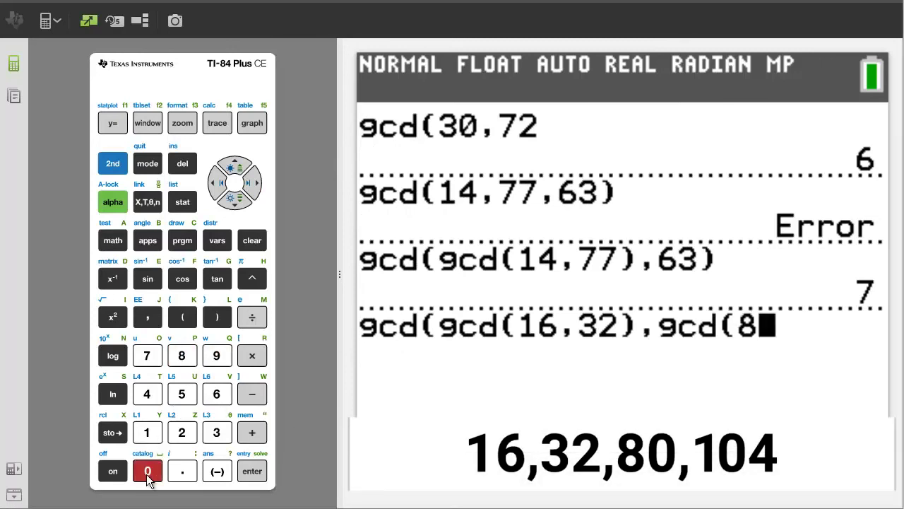
left_click(147, 316)
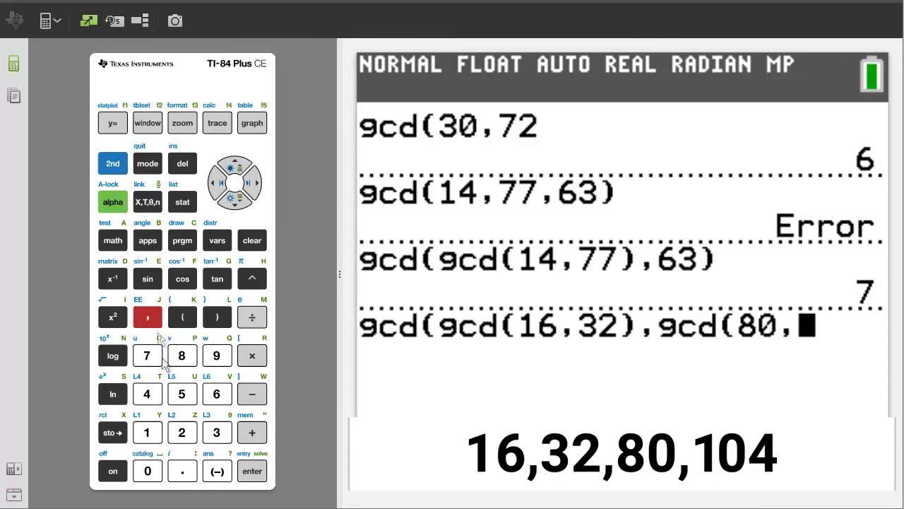
left_click(148, 432)
left_click(147, 469)
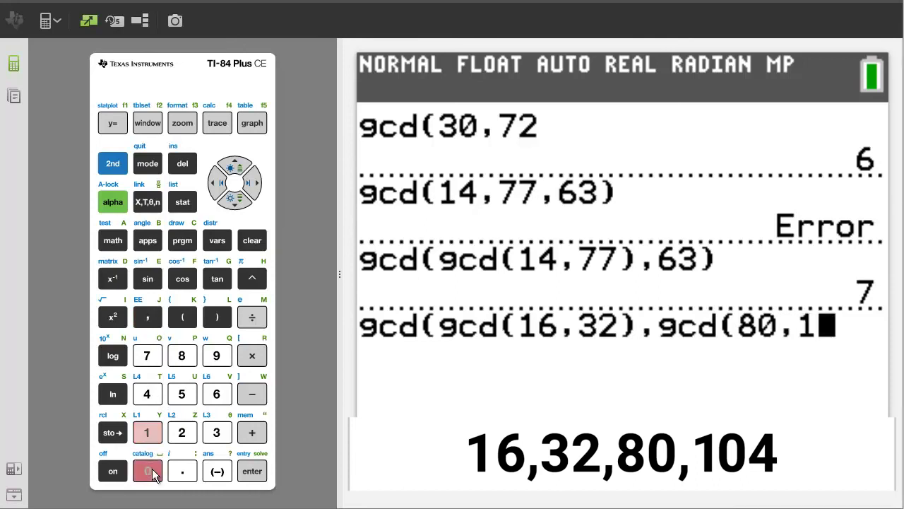
left_click(148, 396)
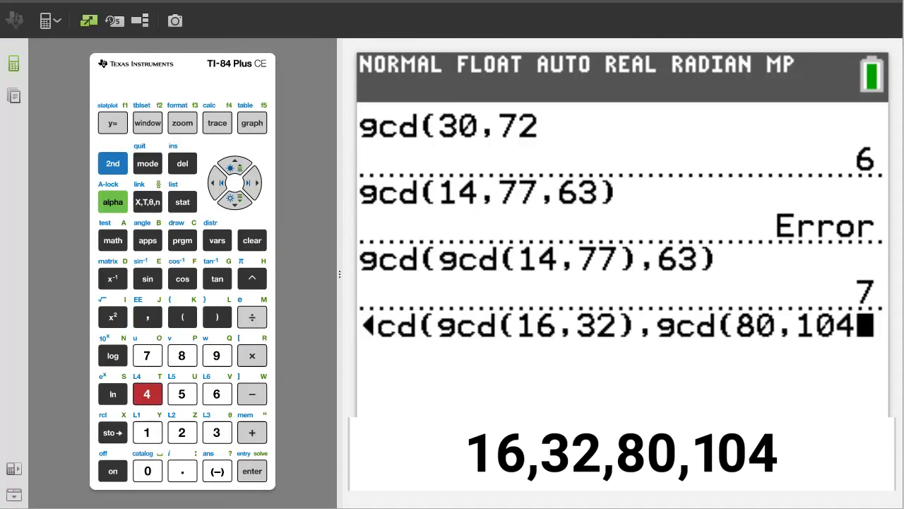
Close both the inner and outer gcd parentheses and evaluate the four-number expression
left_click(219, 318)
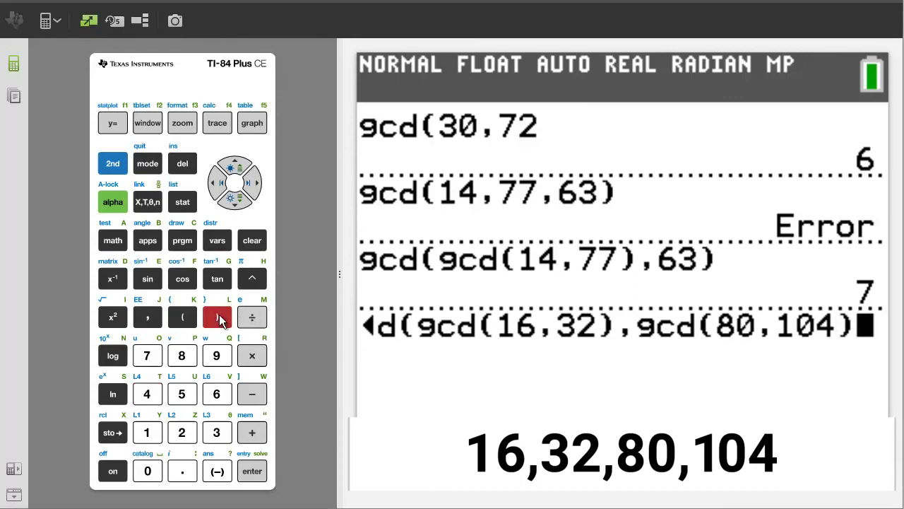
left_click(219, 318)
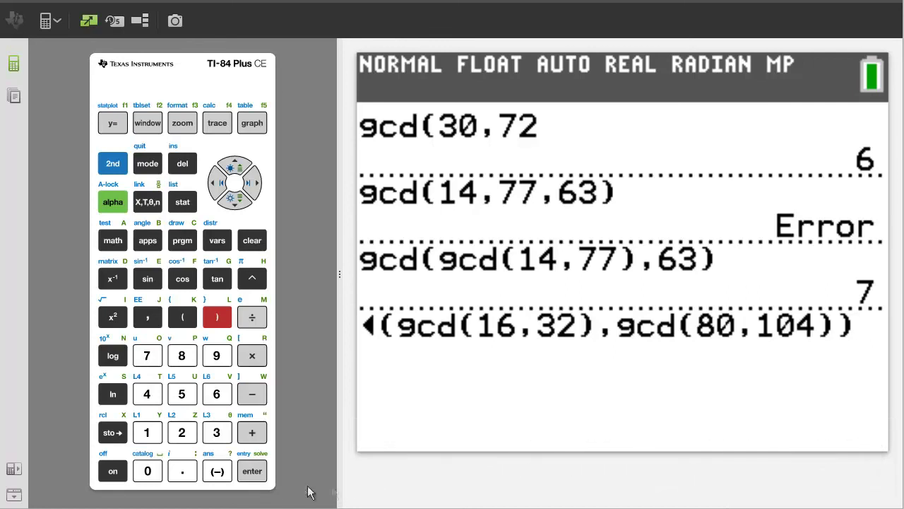
left_click(255, 475)
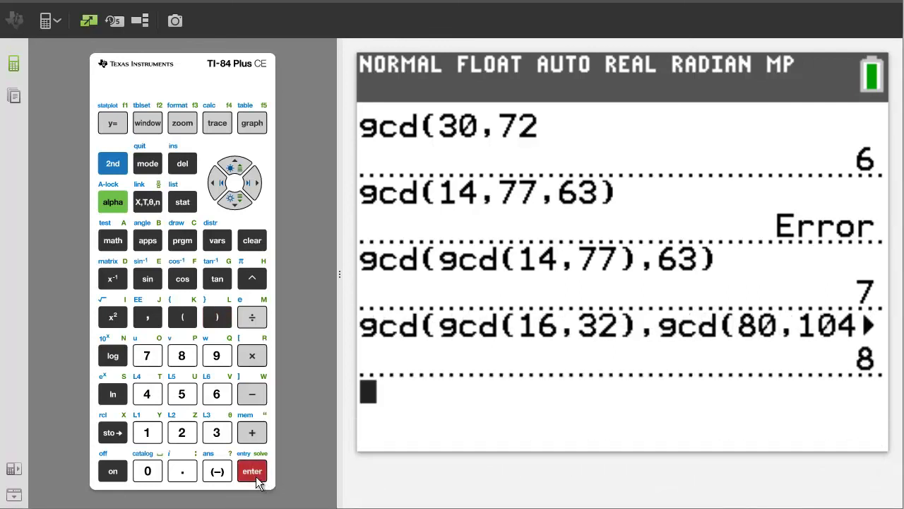